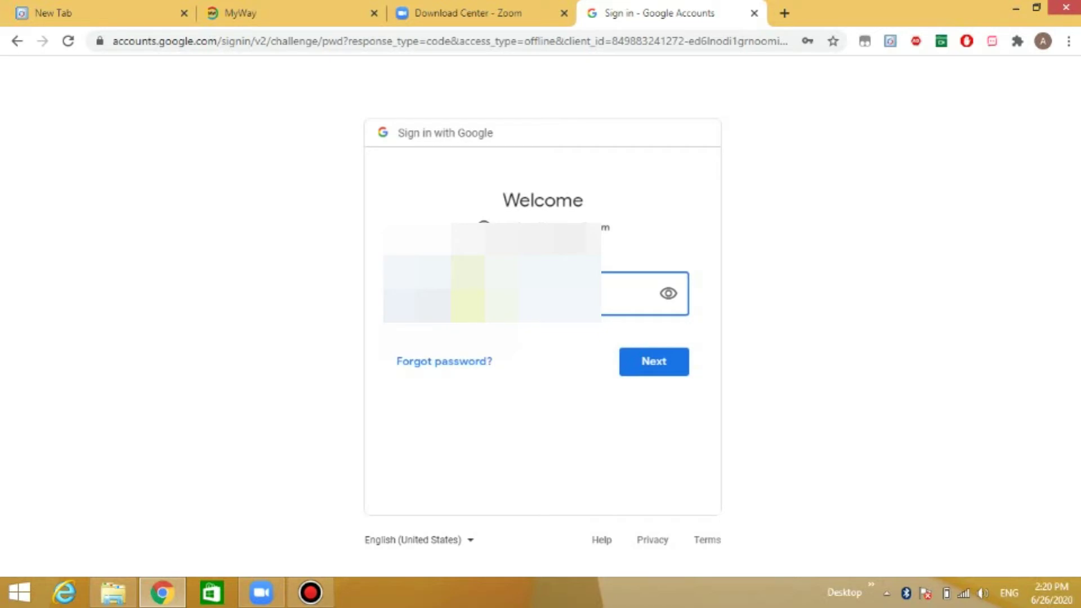
# - Submit the Google account password to continue signing in to Zoom
pyautogui.click(656, 363)
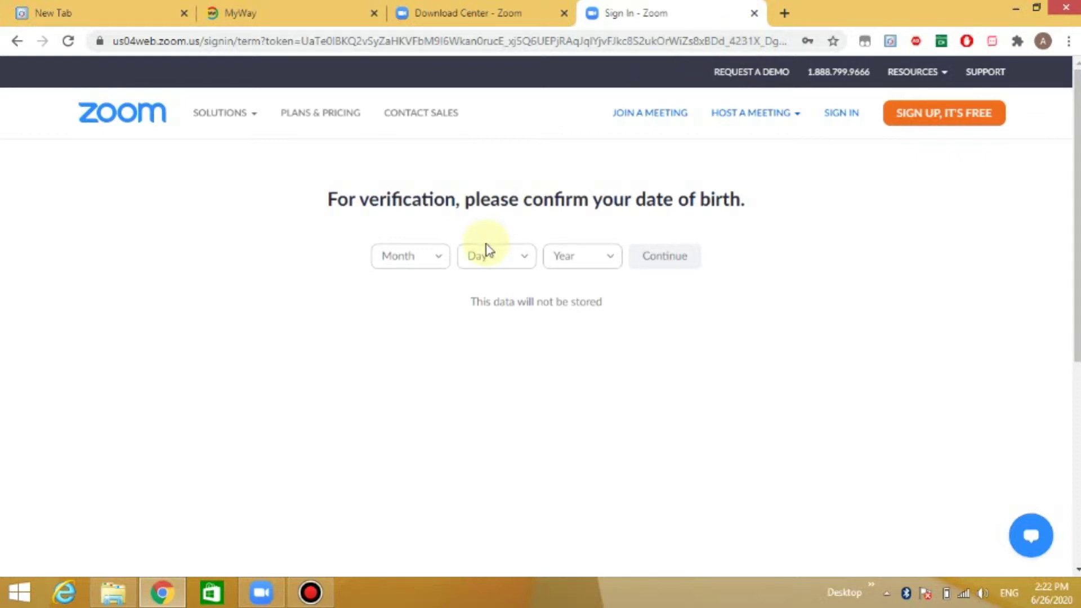
pyautogui.click(441, 264)
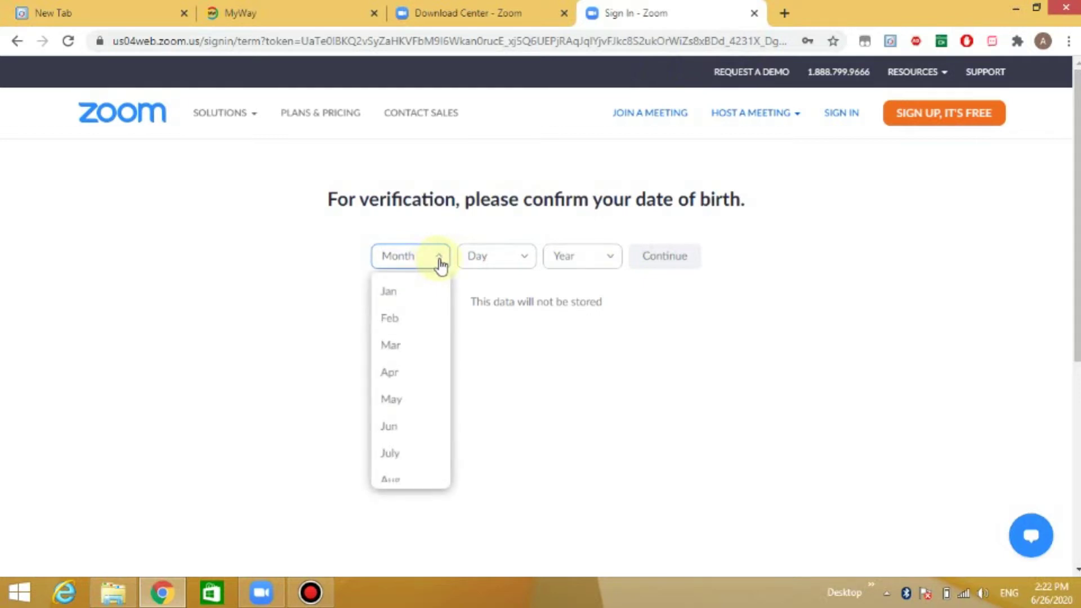
pyautogui.click(398, 349)
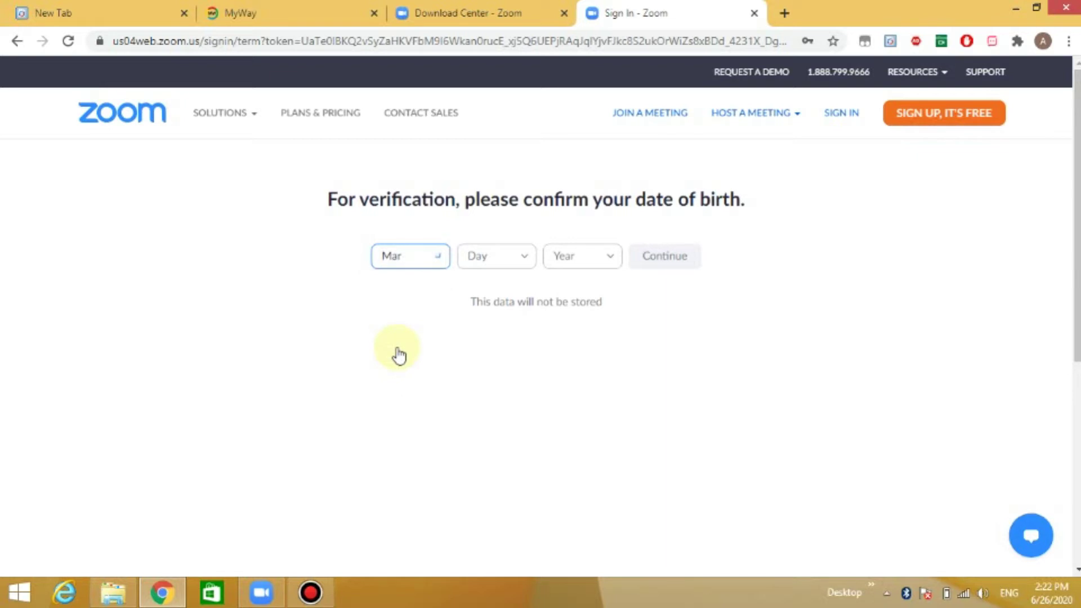
pyautogui.click(528, 262)
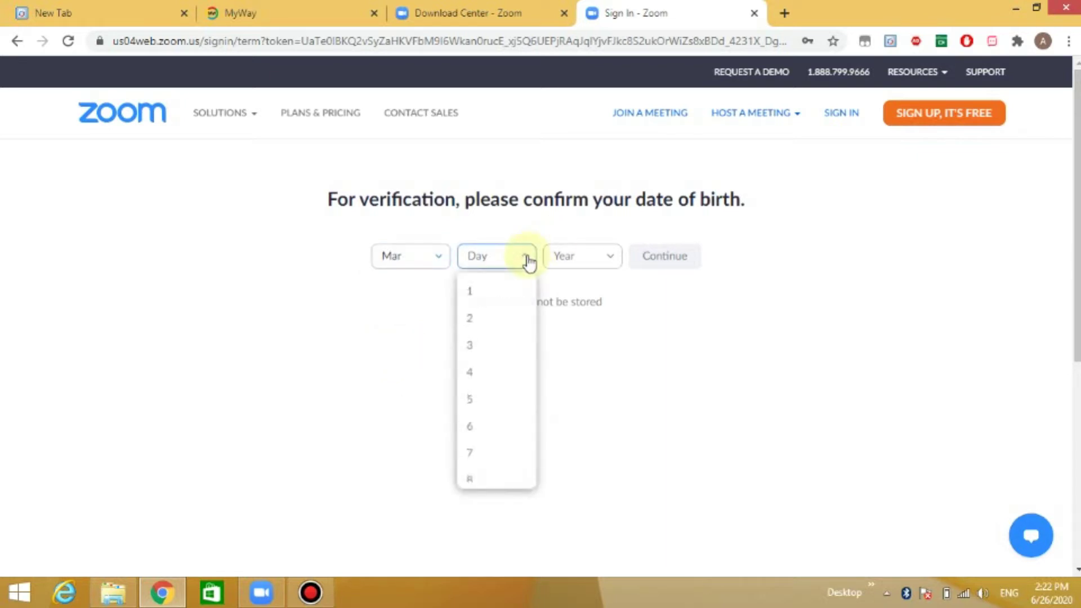
pyautogui.click(477, 438)
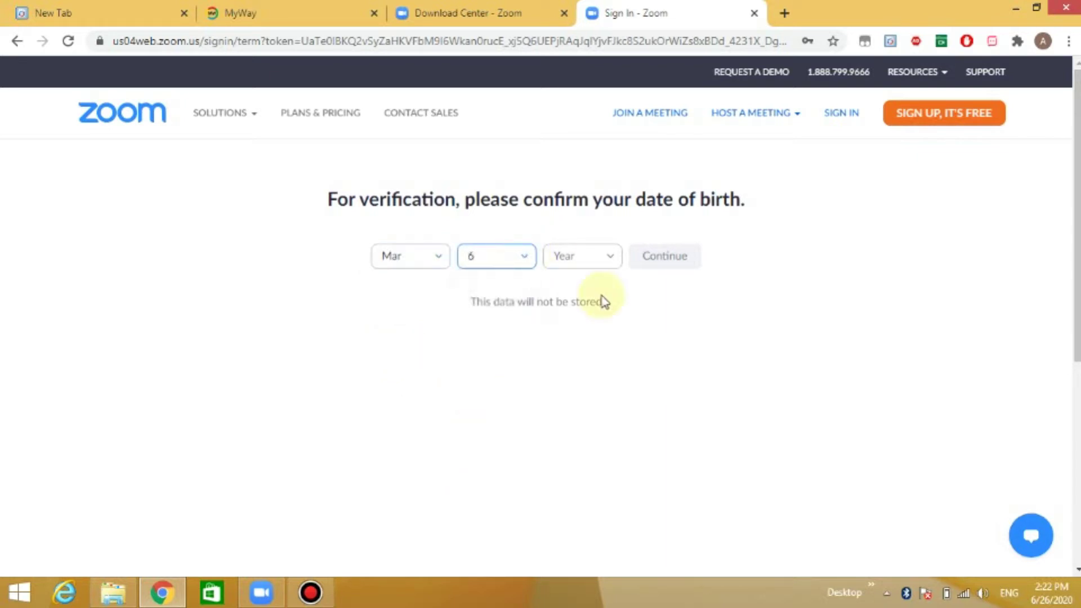
pyautogui.click(612, 262)
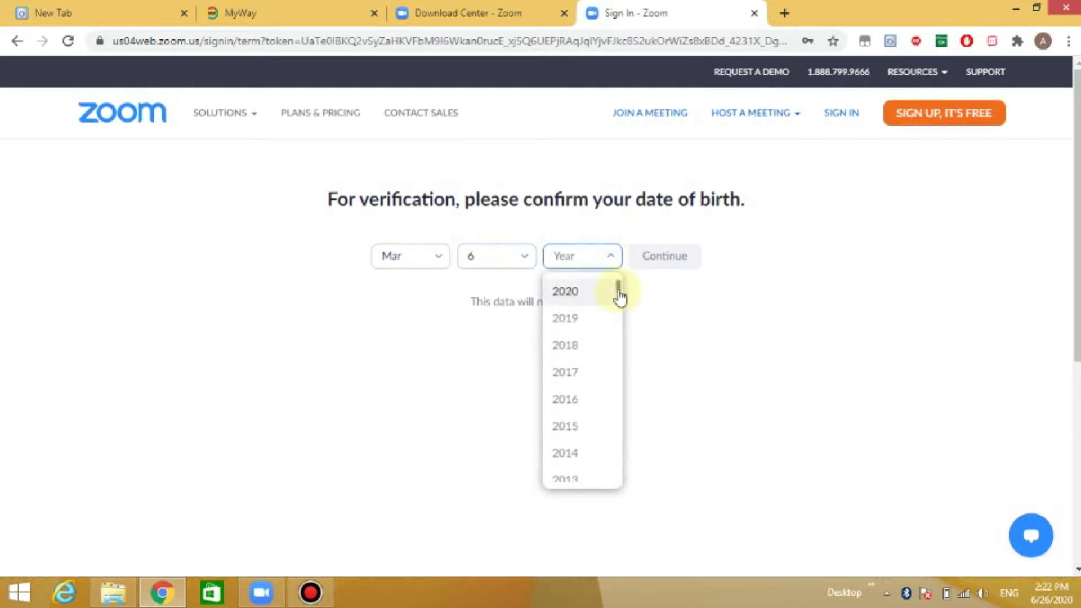
pyautogui.scroll(-13, 621, 318)
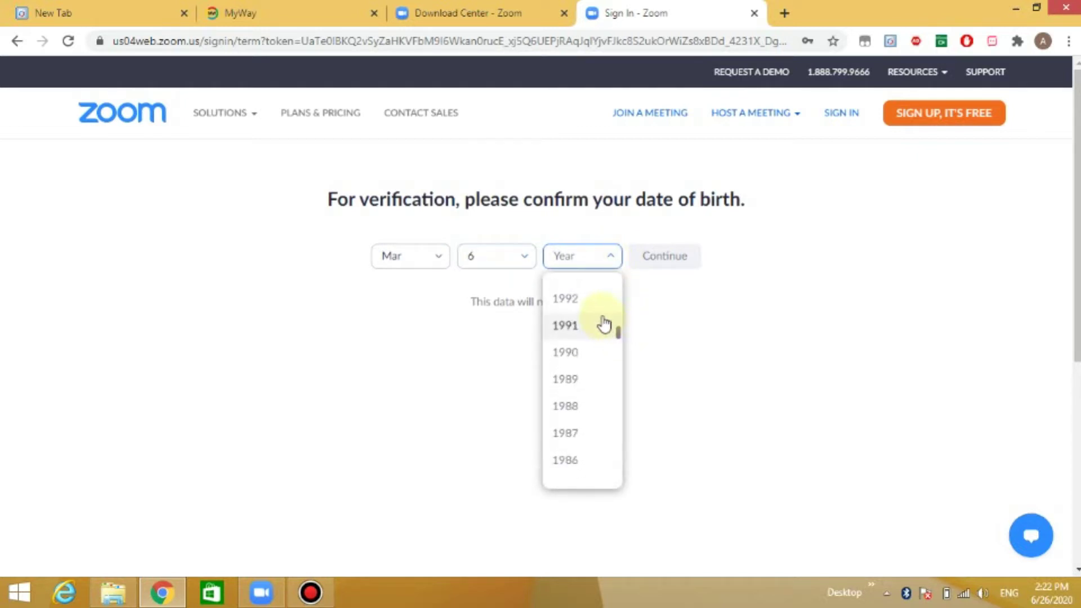
pyautogui.scroll(1, 621, 339)
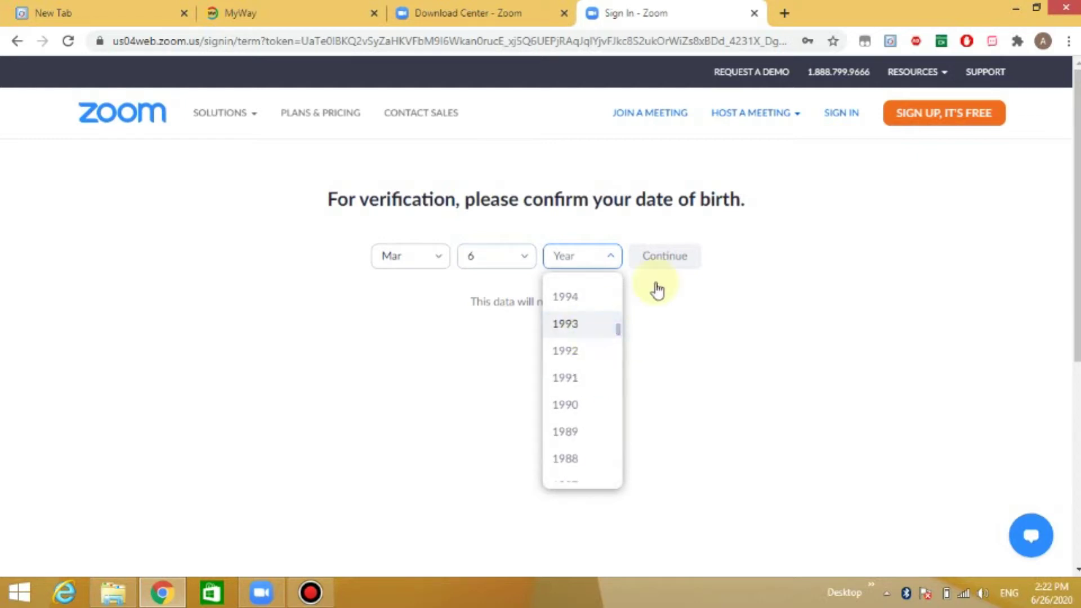
pyautogui.click(563, 327)
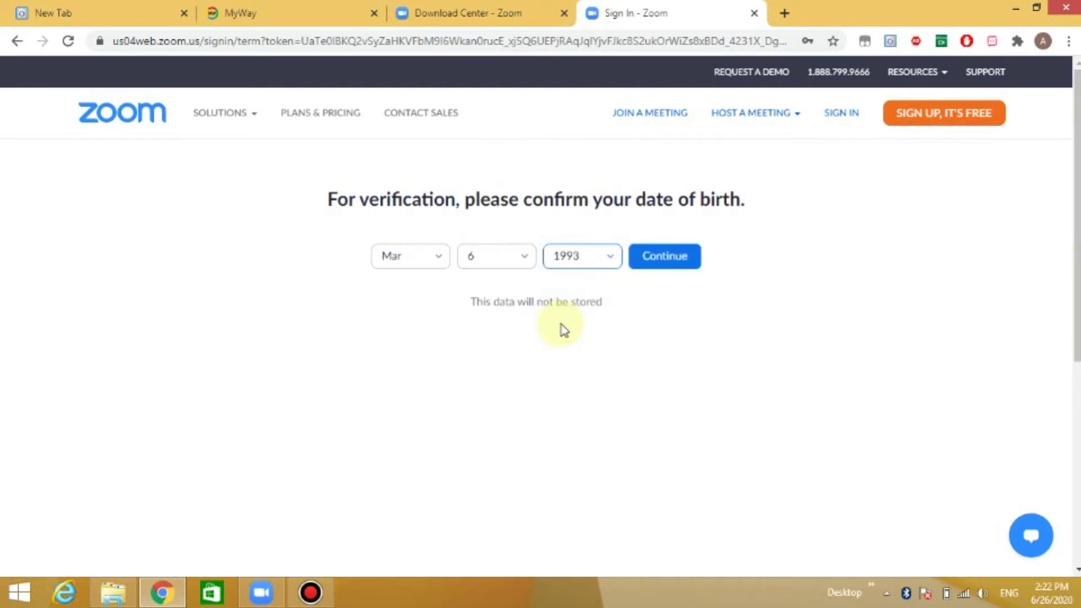
pyautogui.click(660, 253)
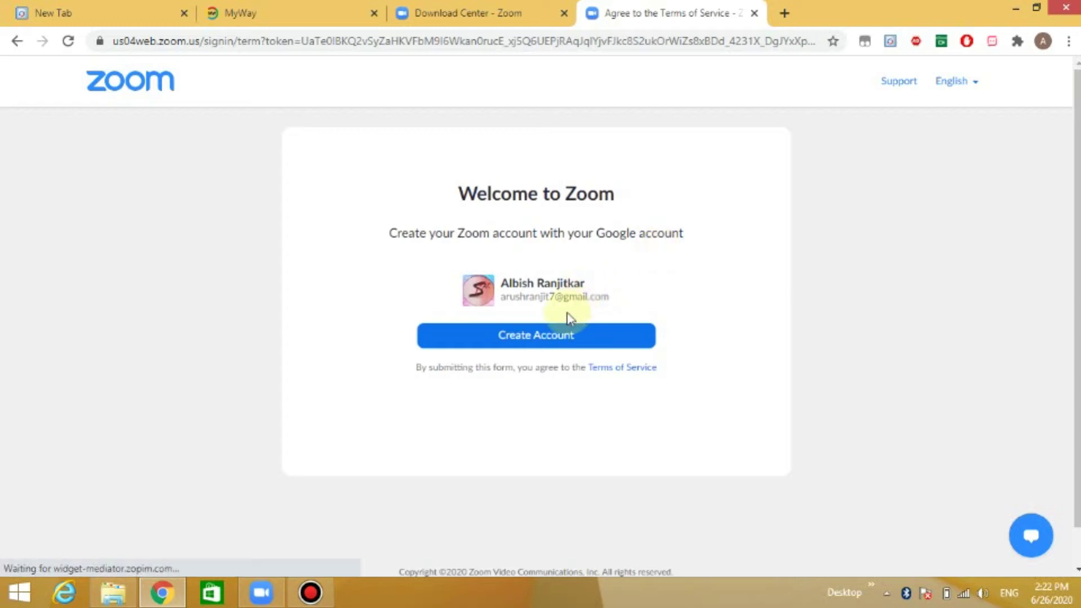
# - Create the Zoom account from the Google login and open the Zoom Meetings app
pyautogui.click(544, 342)
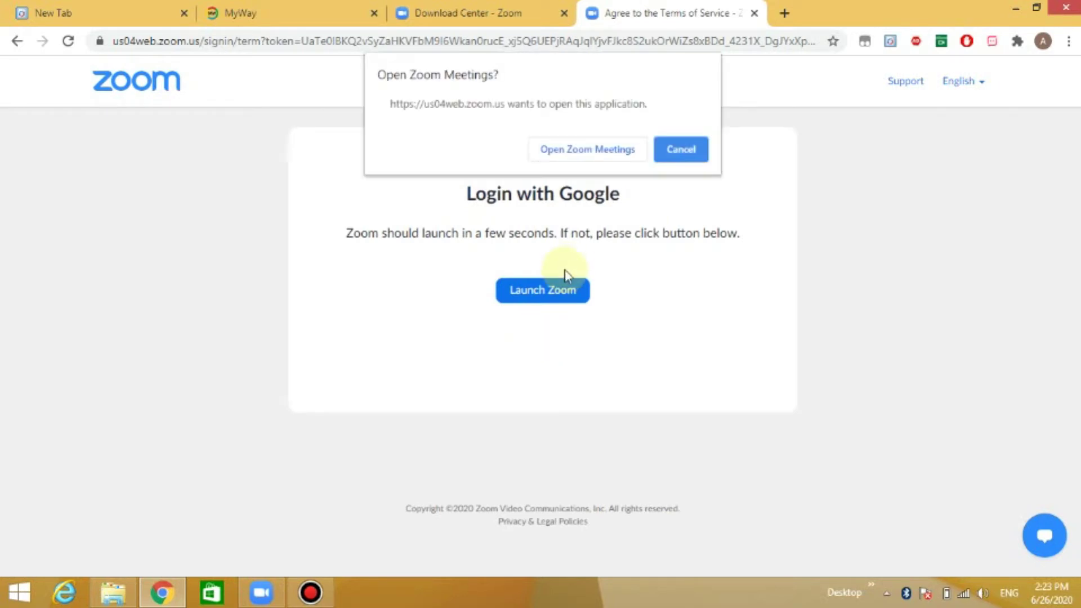
pyautogui.click(578, 151)
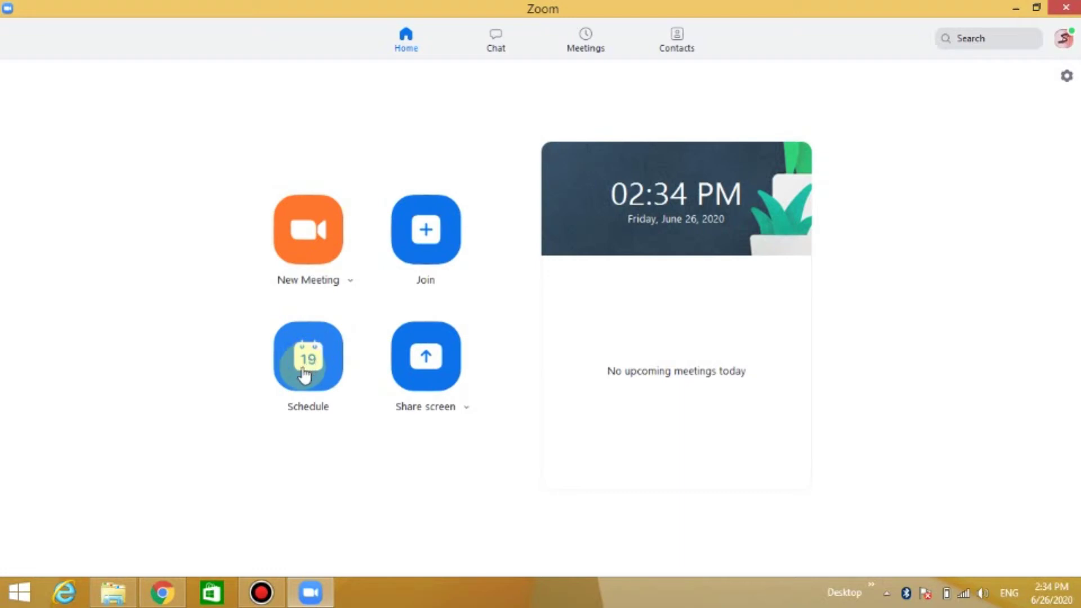
# - Begin a new scheduled meeting with the topic 'lockdown'
pyautogui.click(305, 371)
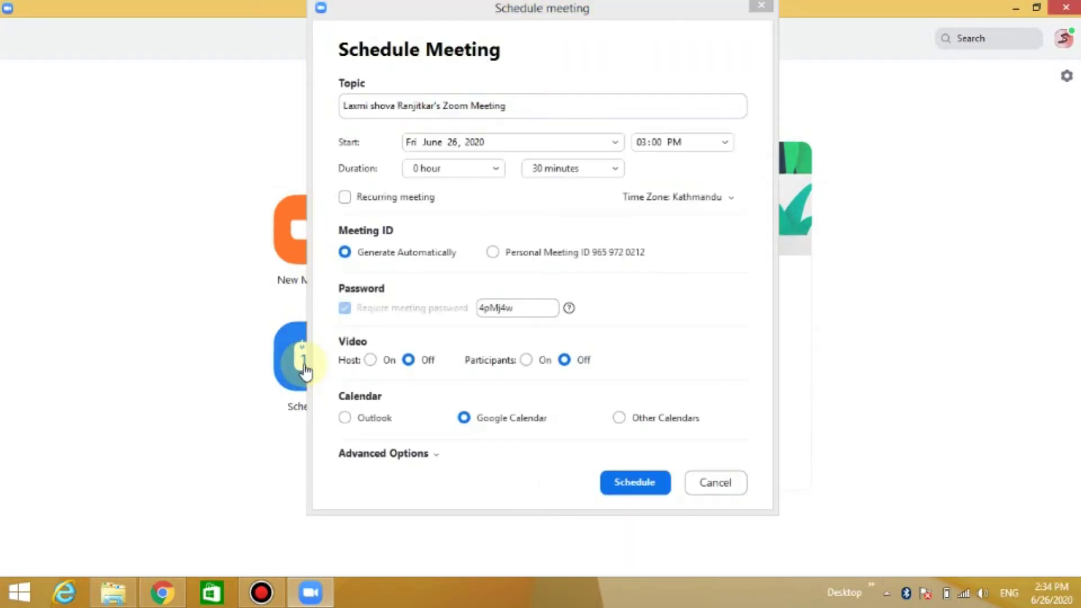
pyautogui.click(533, 106)
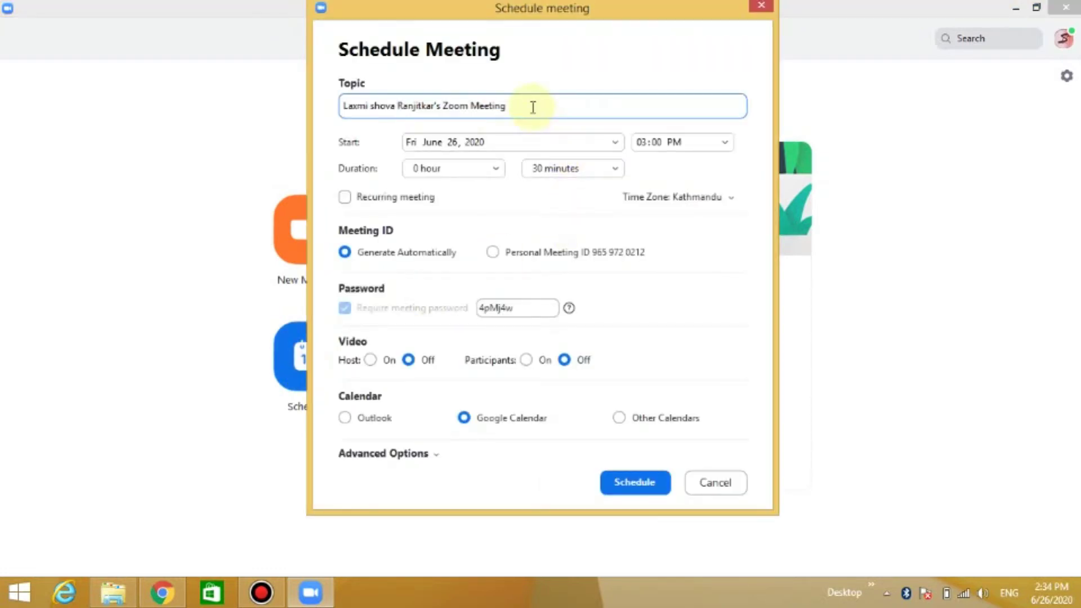
pyautogui.press('BackSpace')
pyautogui.press('BackSpace')
pyautogui.press('BackSpace')
pyautogui.press('BackSpace')
pyautogui.press('BackSpace')
pyautogui.press('BackSpace')
pyautogui.press('BackSpace')
pyautogui.press('BackSpace')
pyautogui.press('BackSpace')
pyautogui.press('BackSpace')
pyautogui.press('BackSpace')
pyautogui.press('BackSpace')
pyautogui.press('BackSpace')
pyautogui.press('BackSpace')
pyautogui.press('BackSpace')
pyautogui.press('BackSpace')
pyautogui.press('BackSpace')
pyautogui.press('BackSpace')
pyautogui.press('BackSpace')
pyautogui.press('BackSpace')
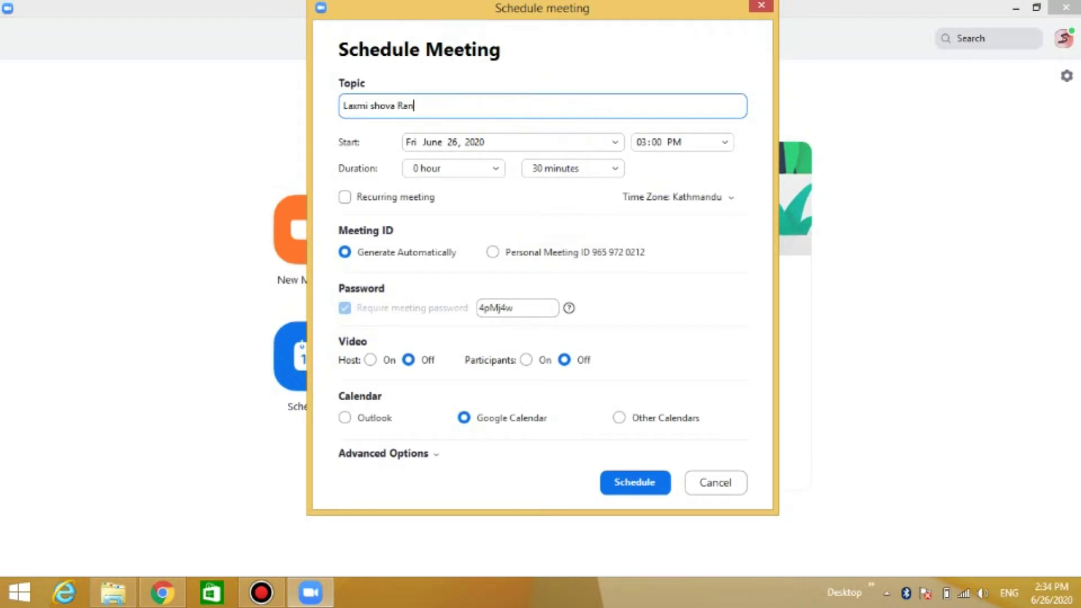
pyautogui.press('BackSpace')
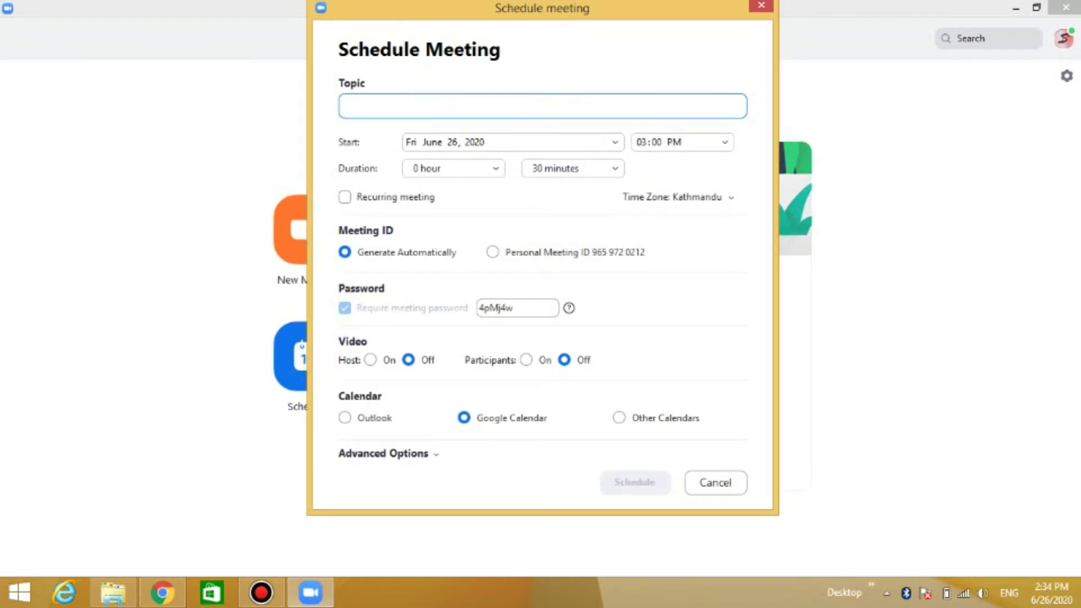
pyautogui.write('lockdown')
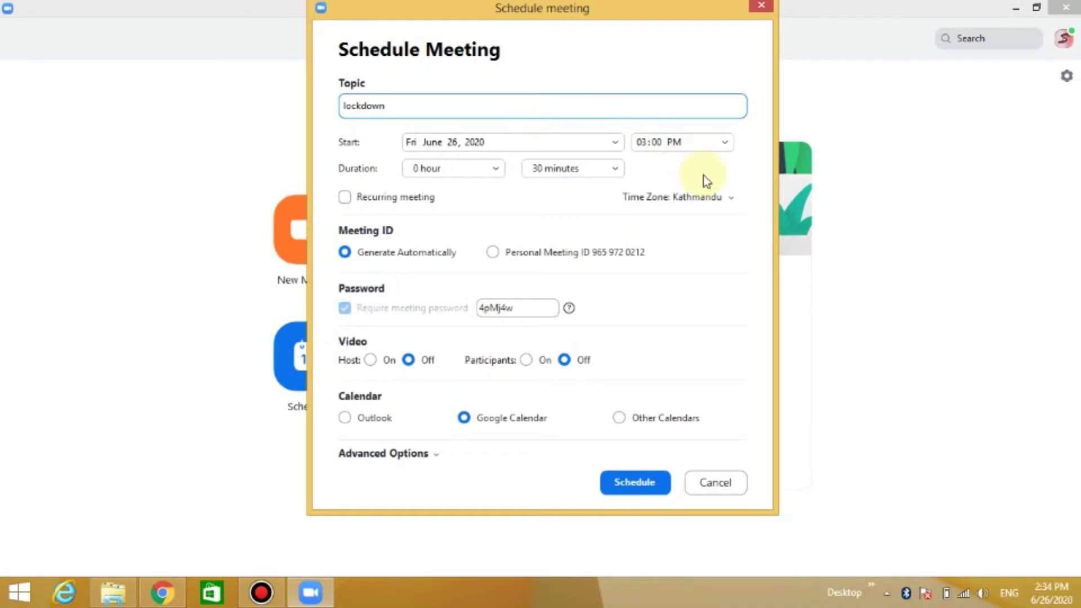
# - Set the meeting start time to 04:00 PM and duration to 45 minutes
pyautogui.click(723, 146)
pyautogui.scroll(-2, 731, 239)
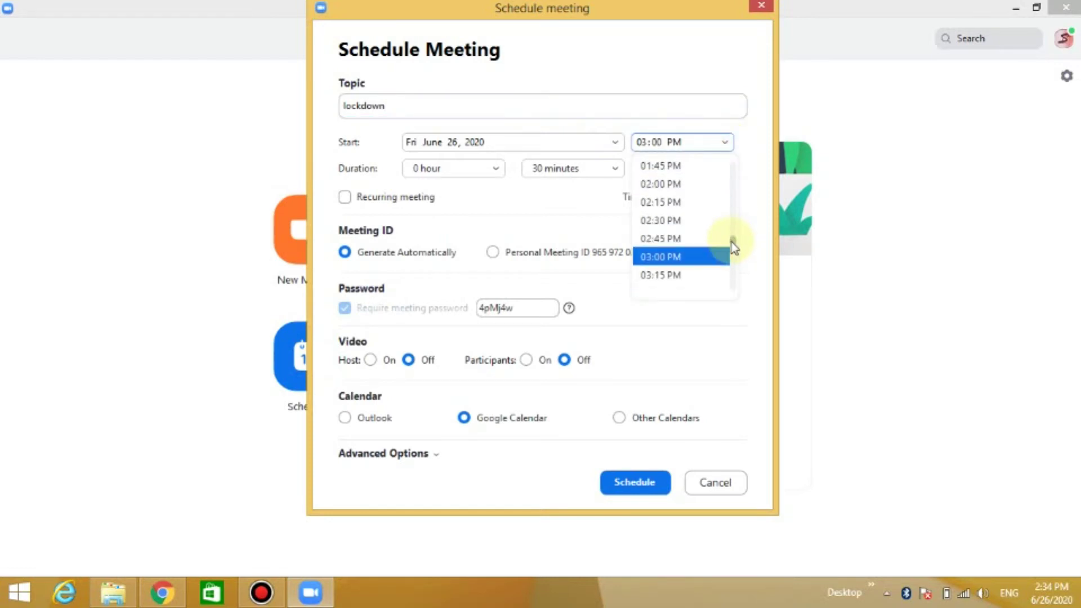
pyautogui.click(686, 256)
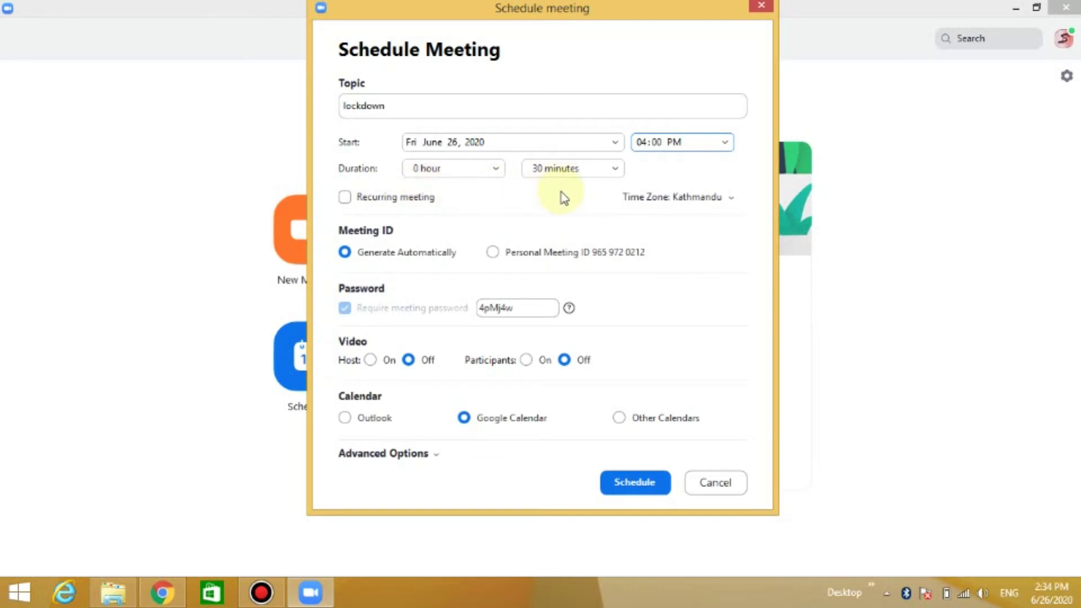
pyautogui.click(615, 171)
pyautogui.click(578, 253)
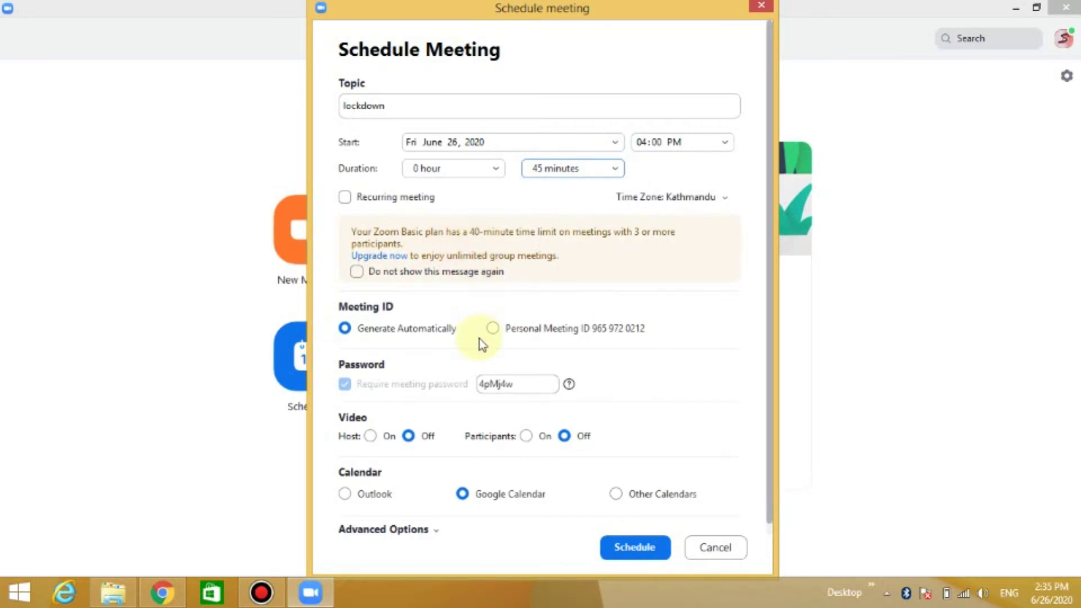
# - Replace the meeting password with a new one and save the meeting
pyautogui.doubleClick(524, 386)
pyautogui.write('aaa')
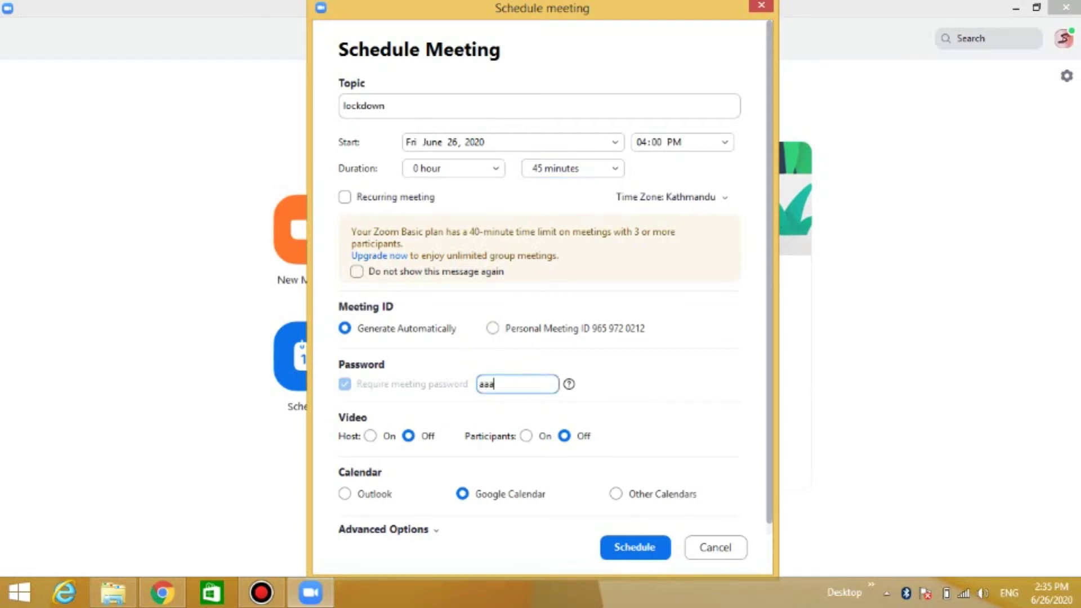
pyautogui.click(632, 556)
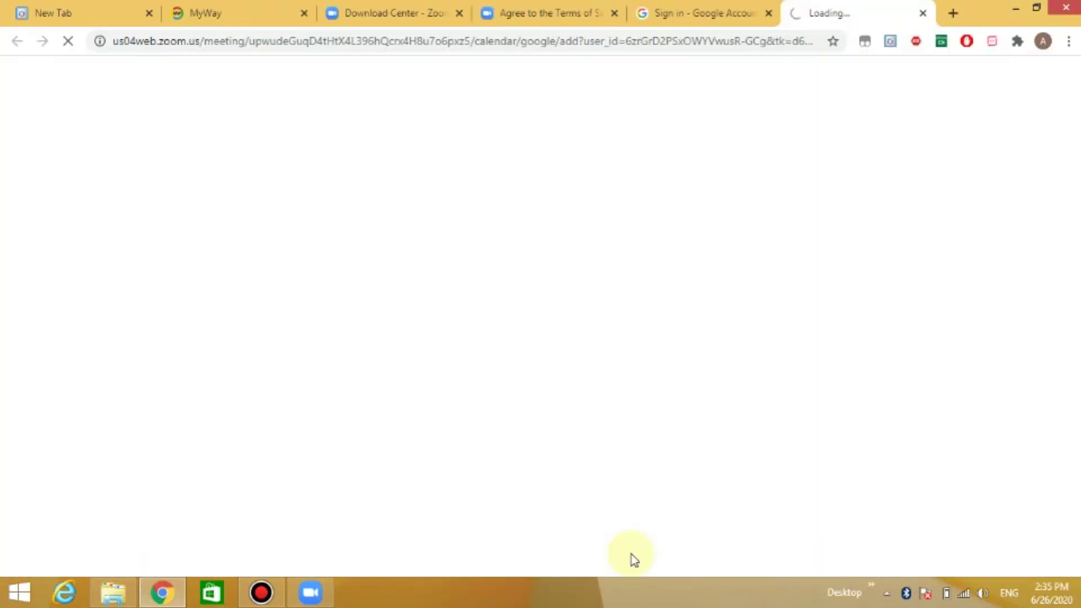
# - Copy the lockdown meeting's invitation from the Meetings list and start the meeting
pyautogui.click(1015, 8)
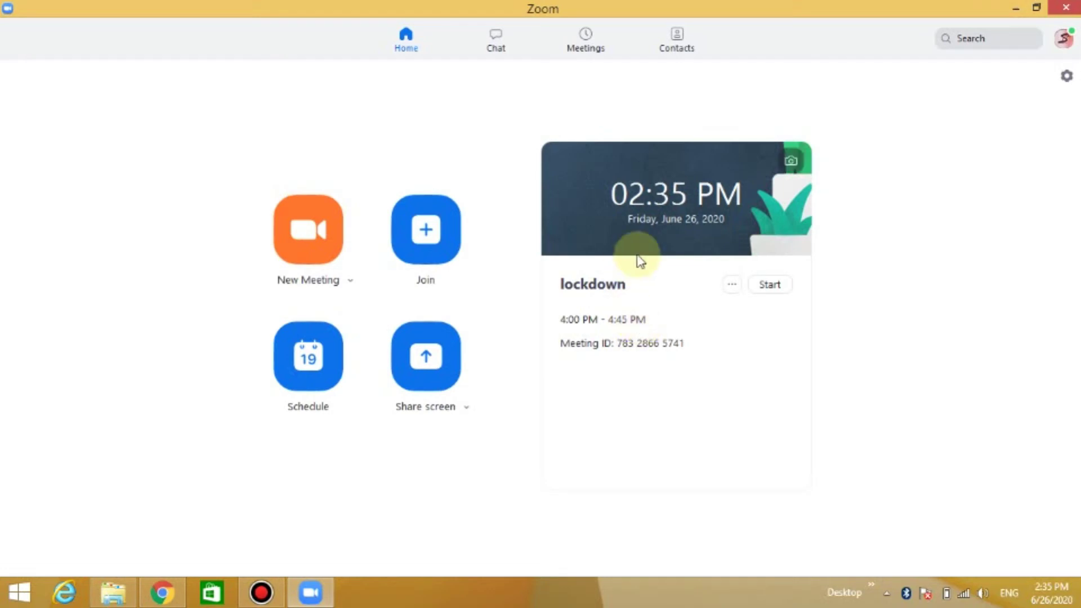
pyautogui.click(588, 52)
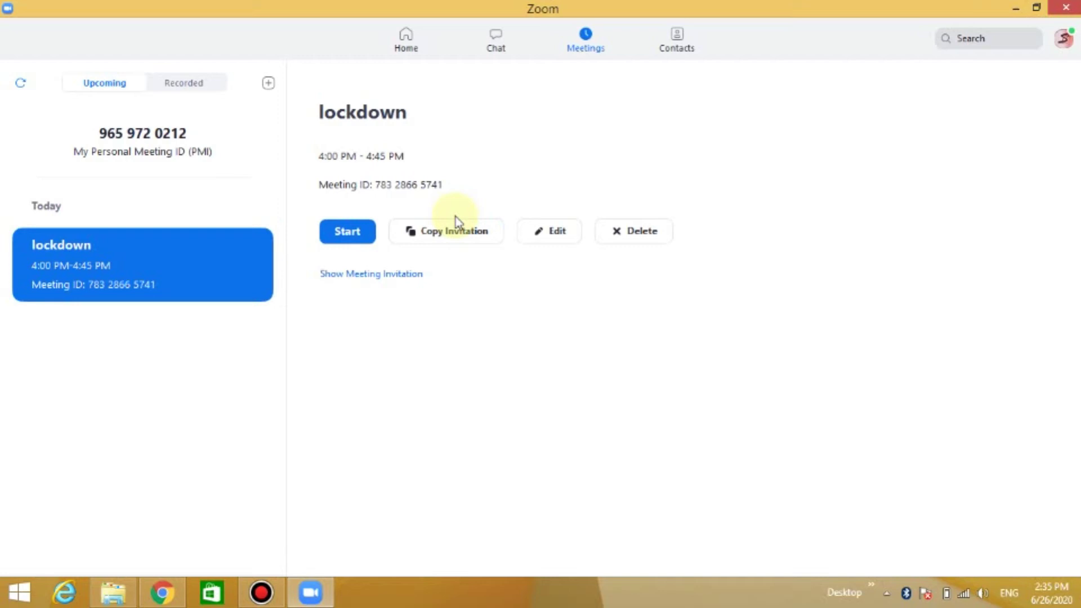
pyautogui.click(435, 235)
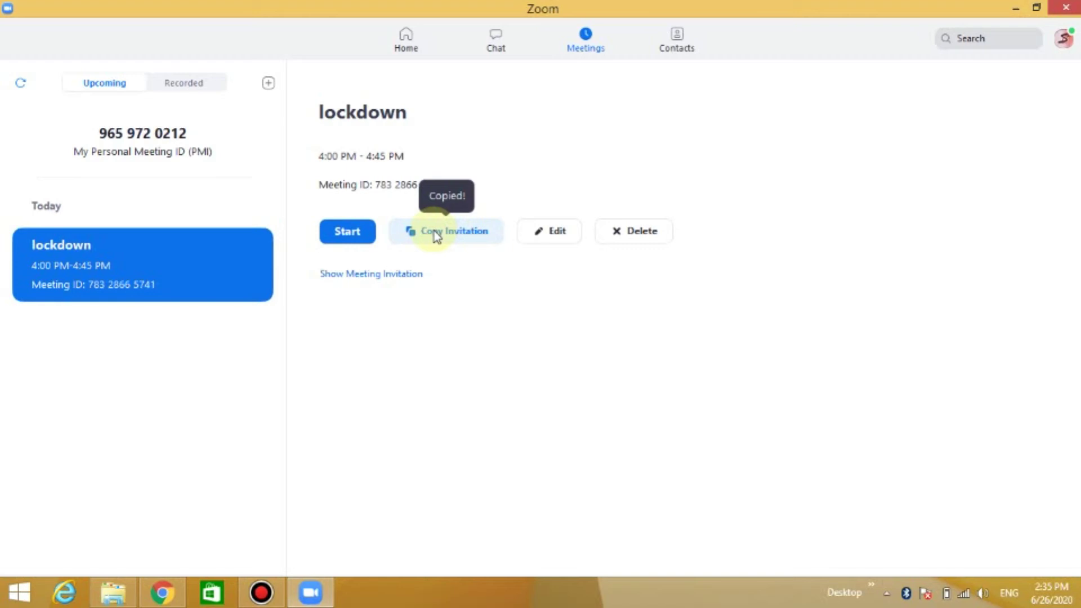
pyautogui.click(354, 237)
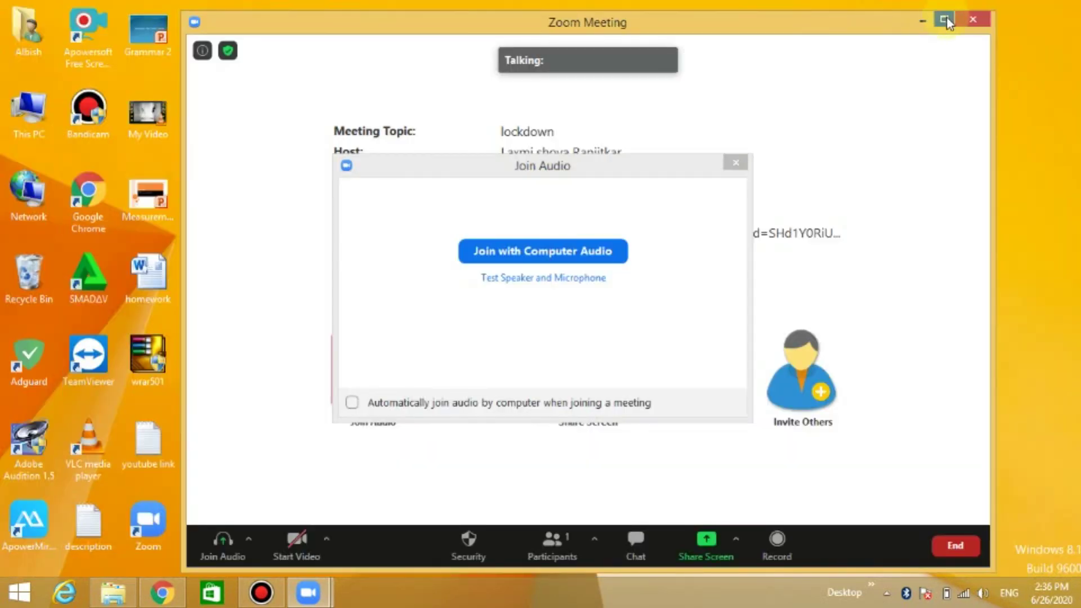
# - Maximize the meeting window, connect computer audio, and mute the microphone
pyautogui.click(944, 21)
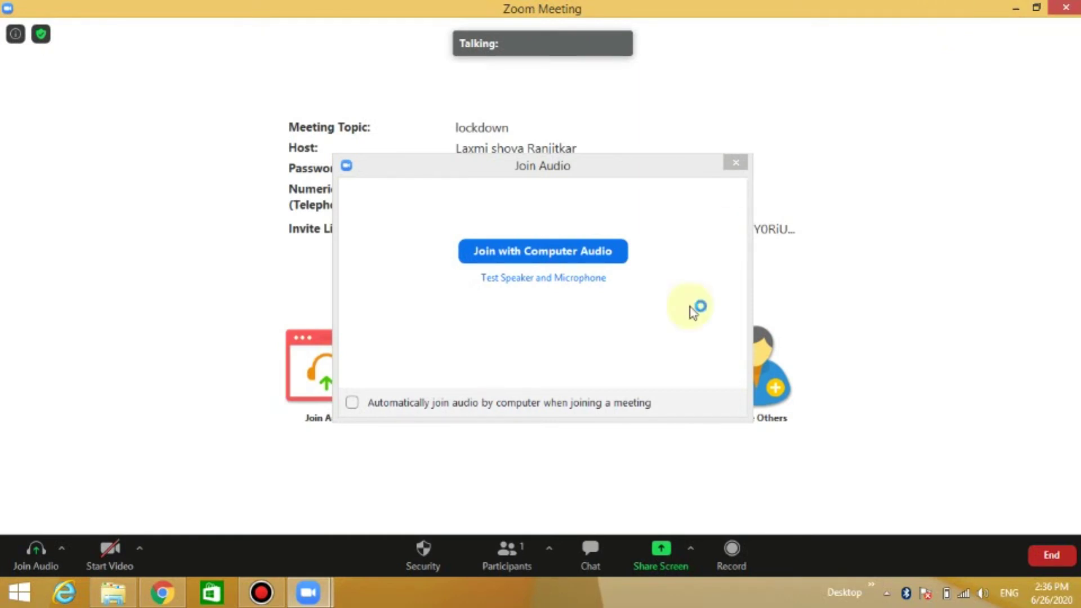
pyautogui.click(570, 258)
pyautogui.moveTo(559, 466)
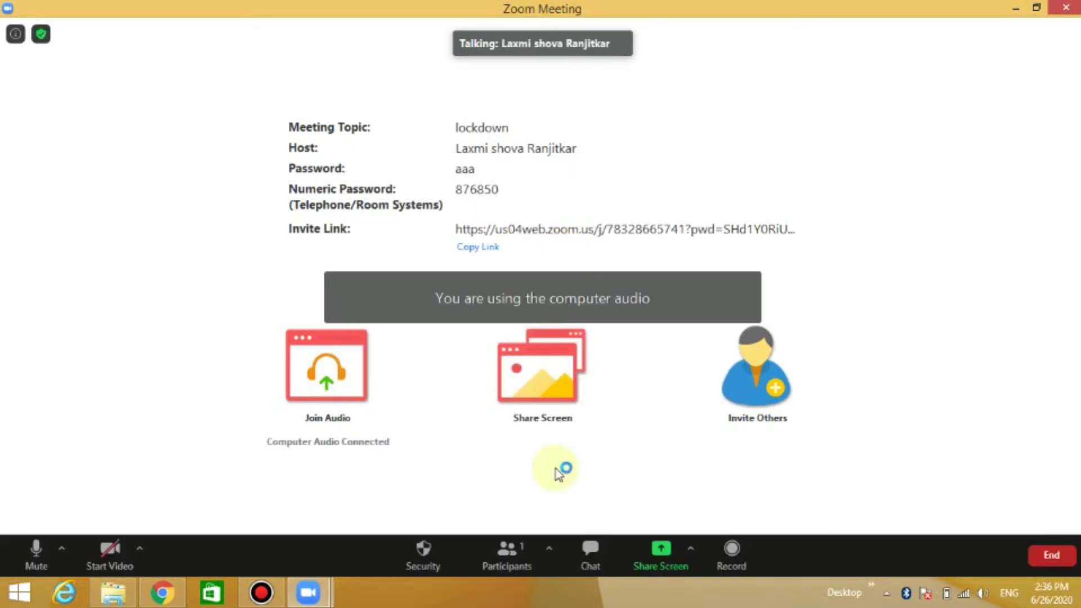
pyautogui.click(38, 554)
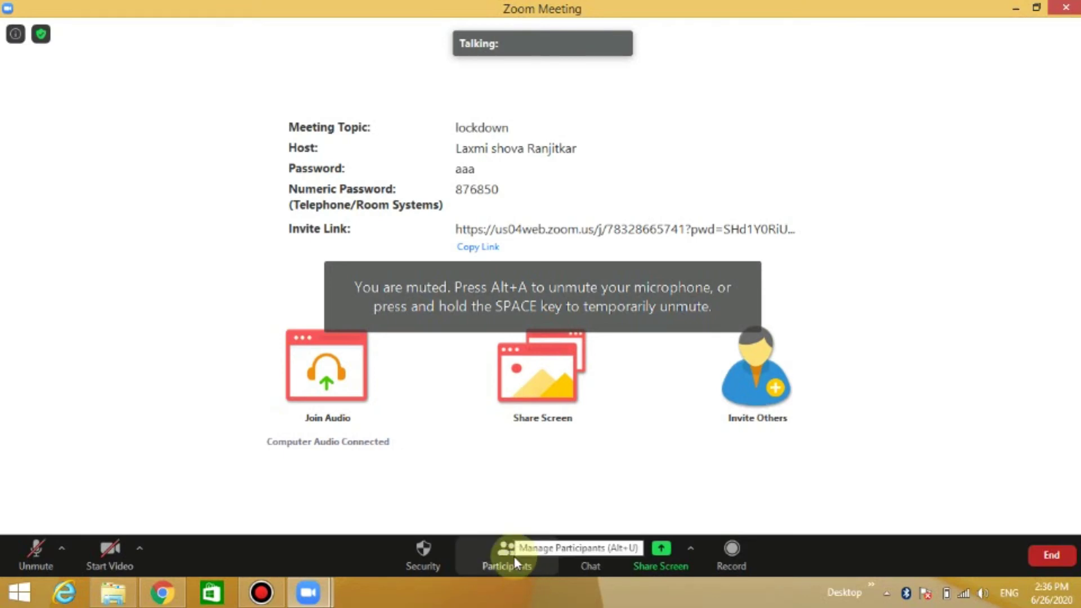
pyautogui.click(512, 556)
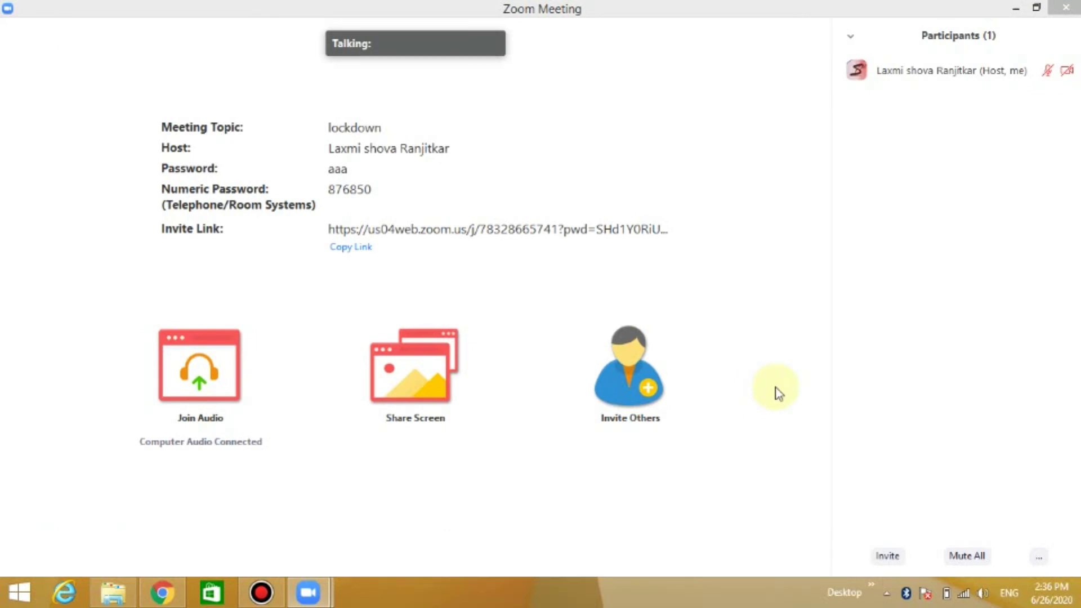
pyautogui.moveTo(1045, 59)
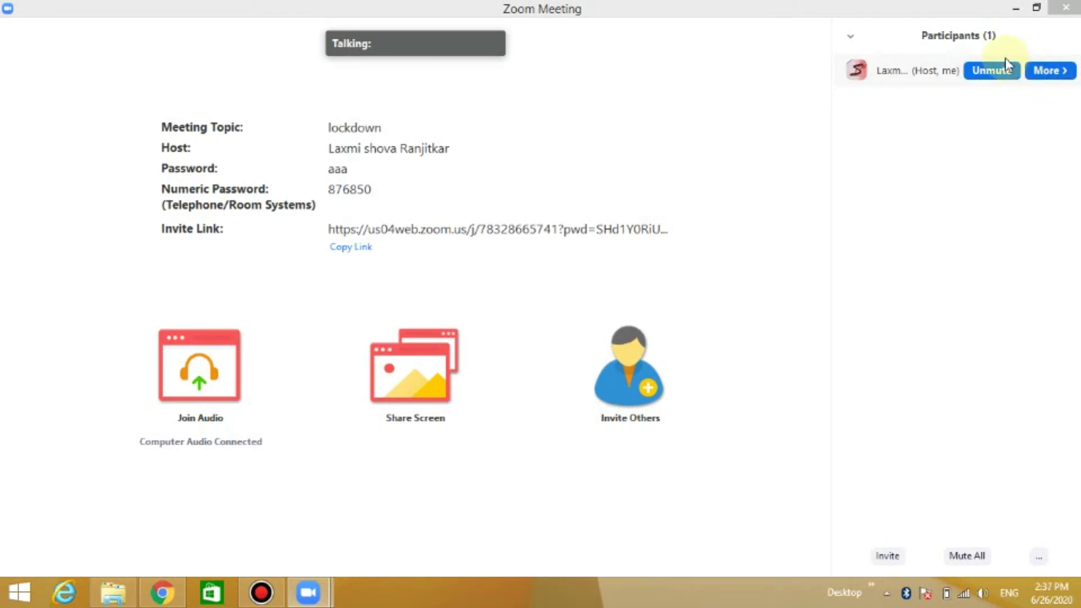
pyautogui.click(853, 38)
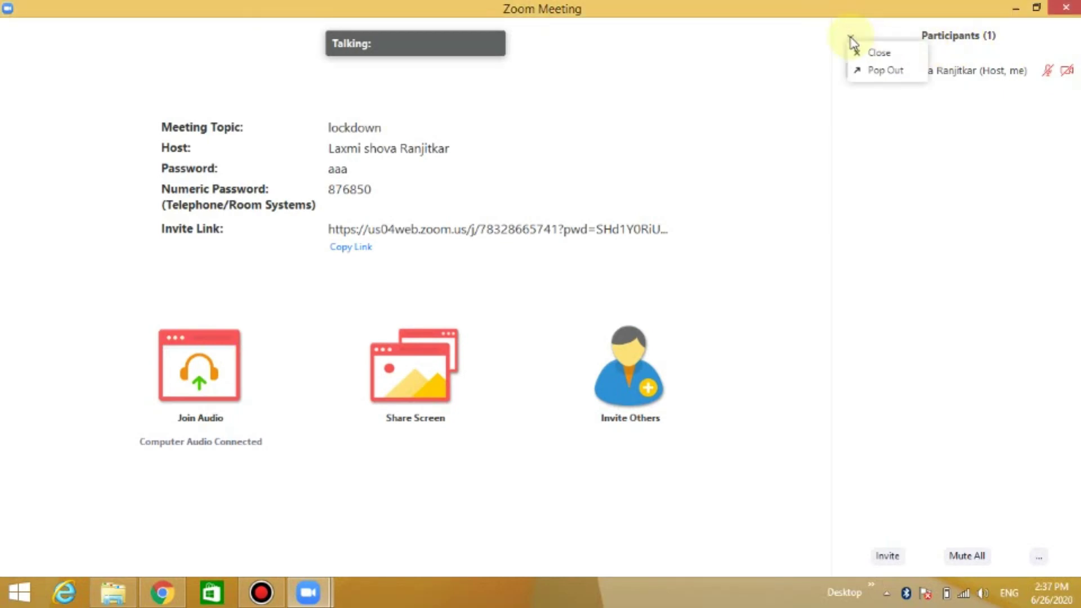
pyautogui.click(871, 54)
pyautogui.moveTo(634, 430)
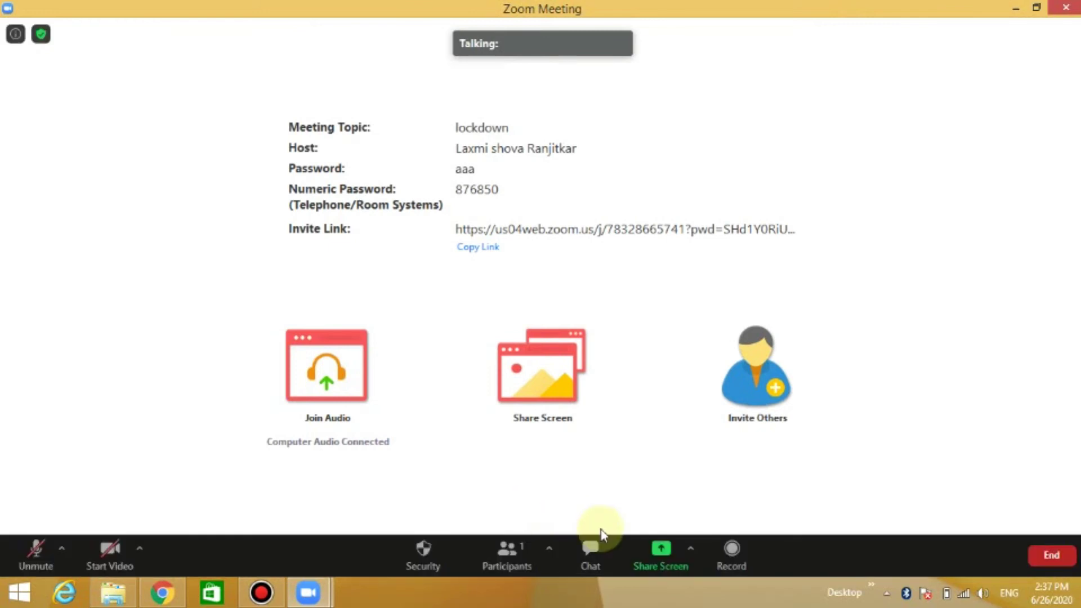
pyautogui.click(657, 558)
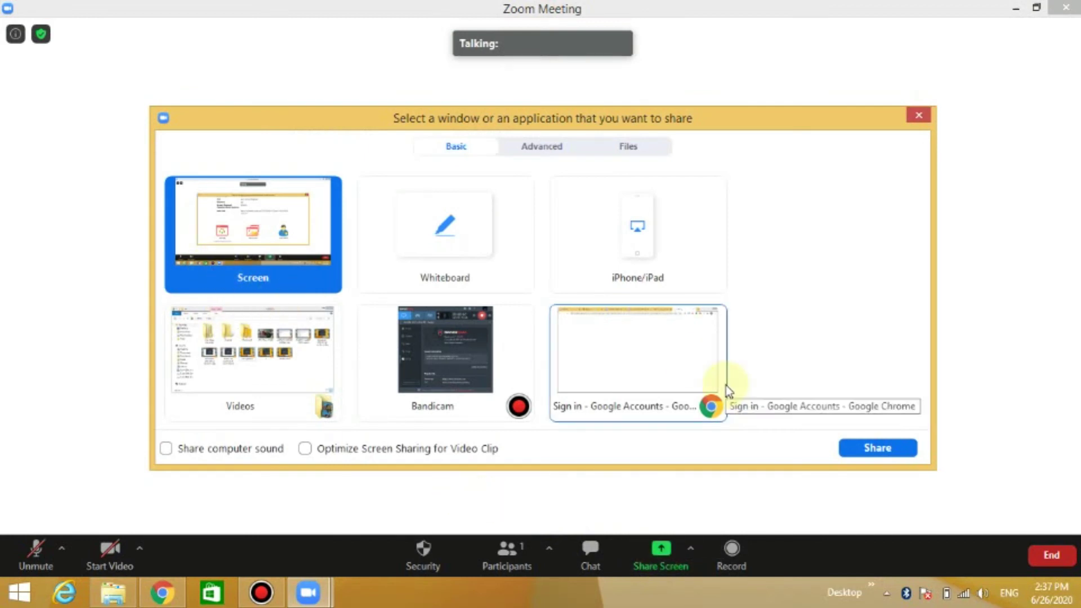
pyautogui.click(870, 448)
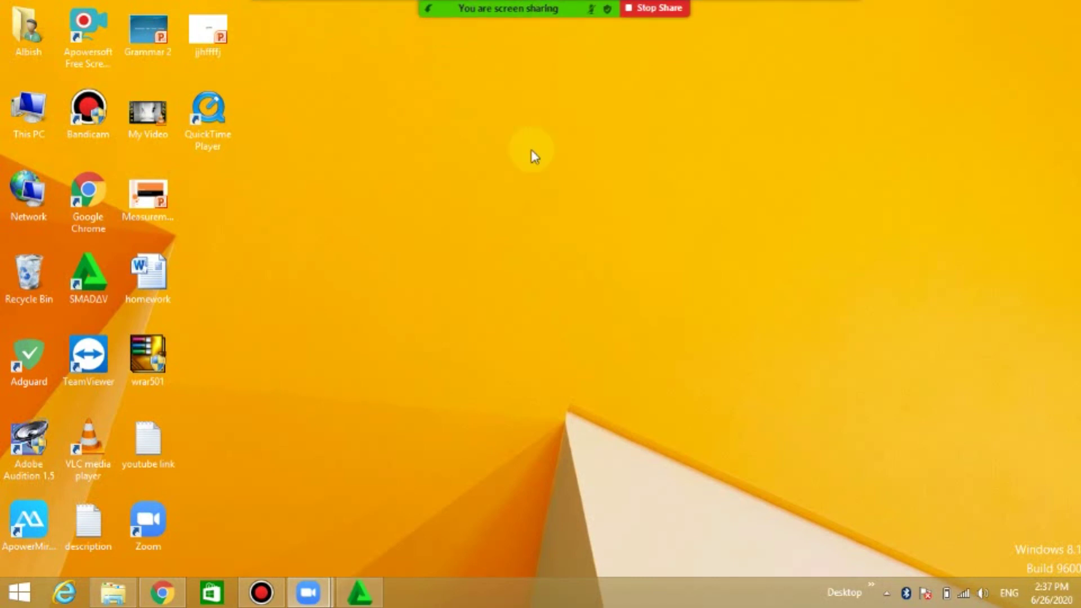
pyautogui.click(169, 598)
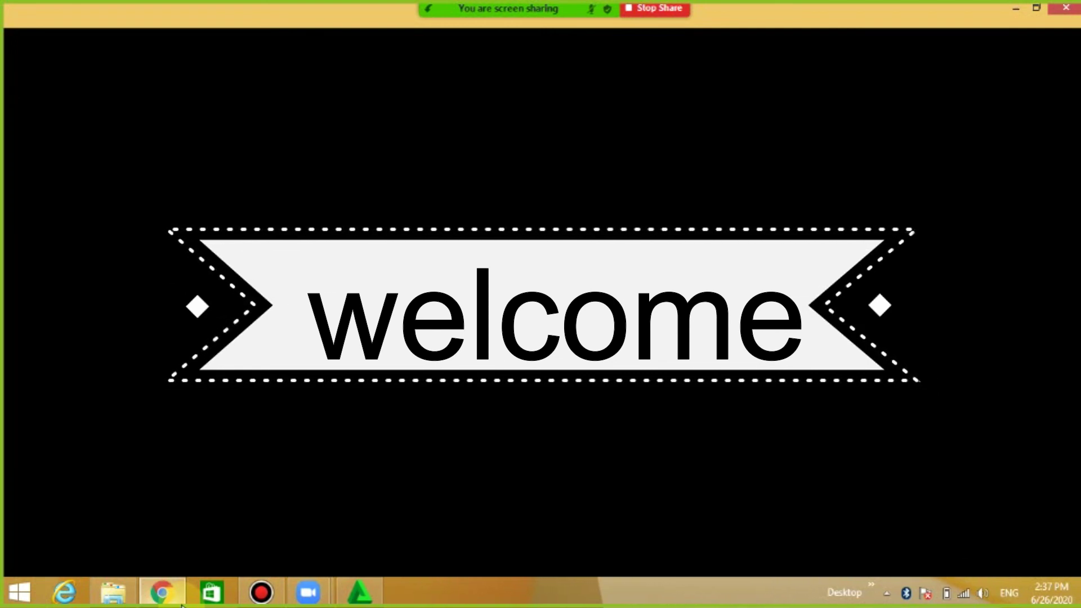
pyautogui.click(1017, 10)
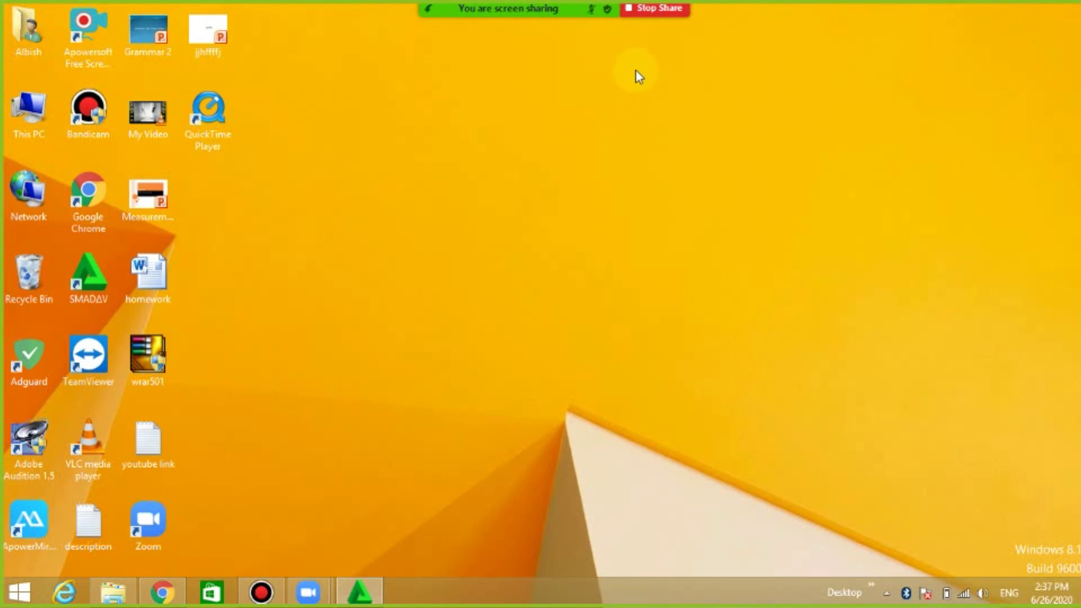
pyautogui.click(646, 12)
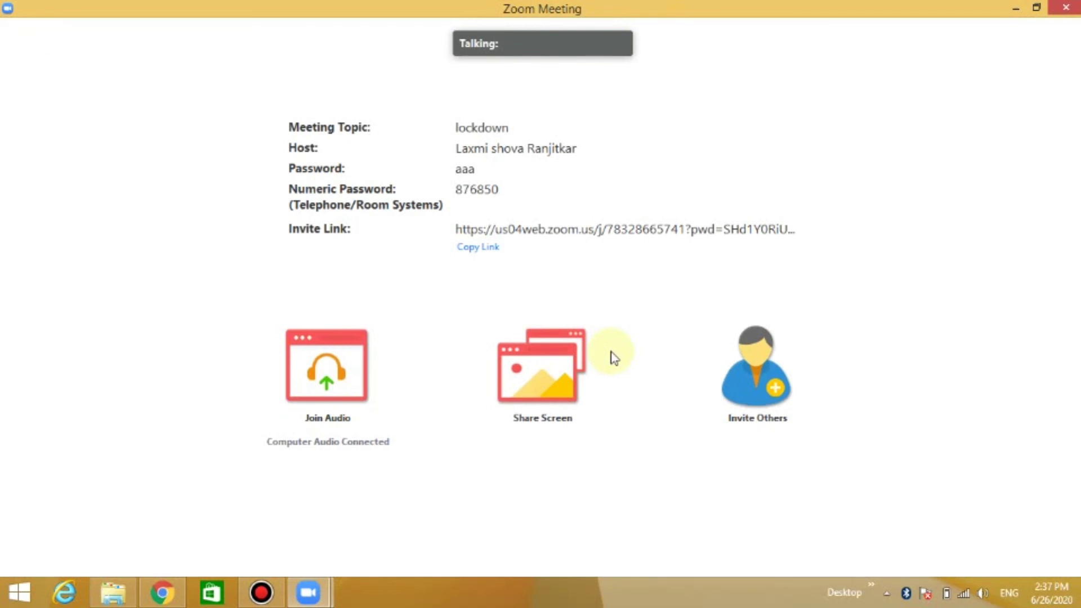
pyautogui.moveTo(615, 446)
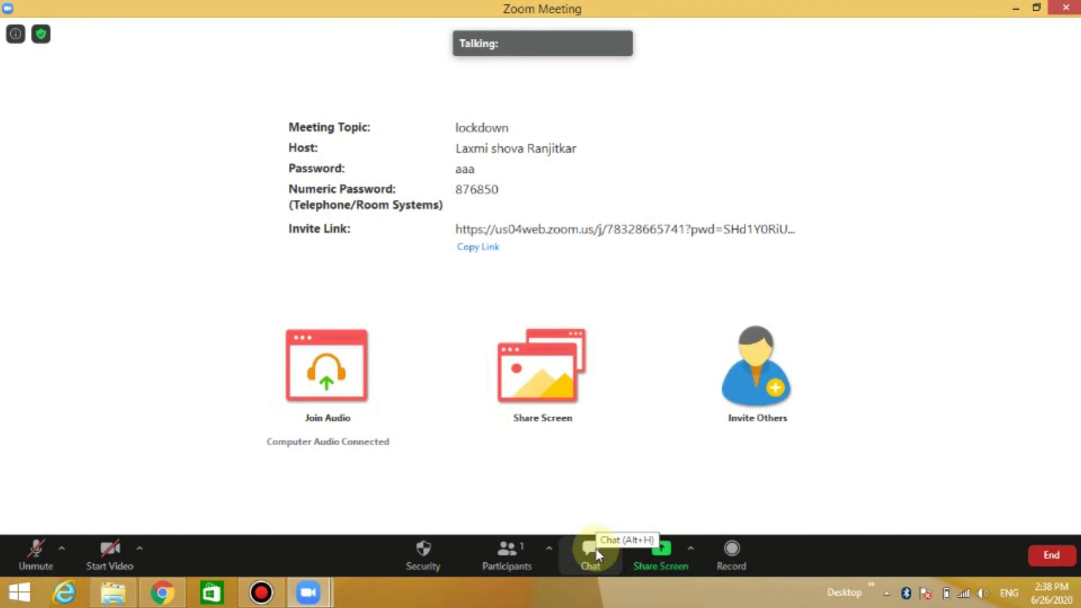
pyautogui.click(597, 555)
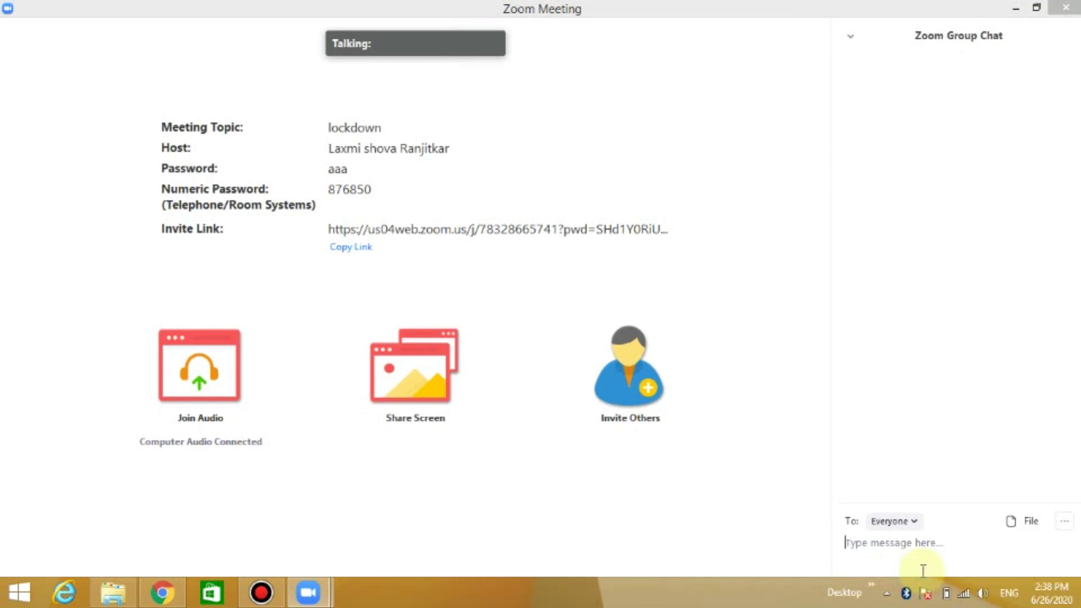
pyautogui.click(915, 522)
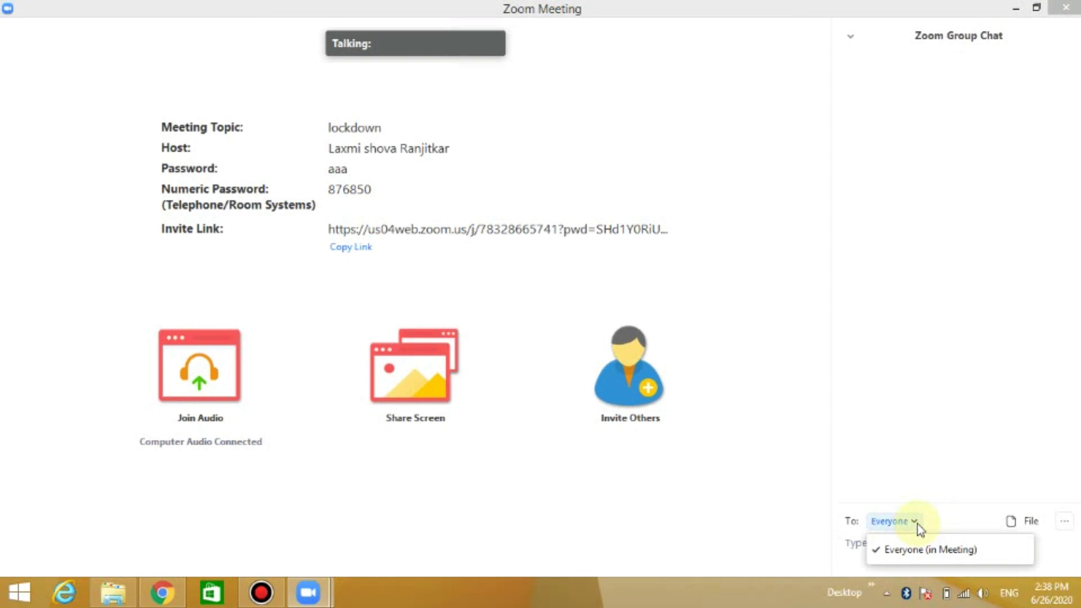
pyautogui.click(851, 35)
pyautogui.click(853, 40)
pyautogui.click(863, 53)
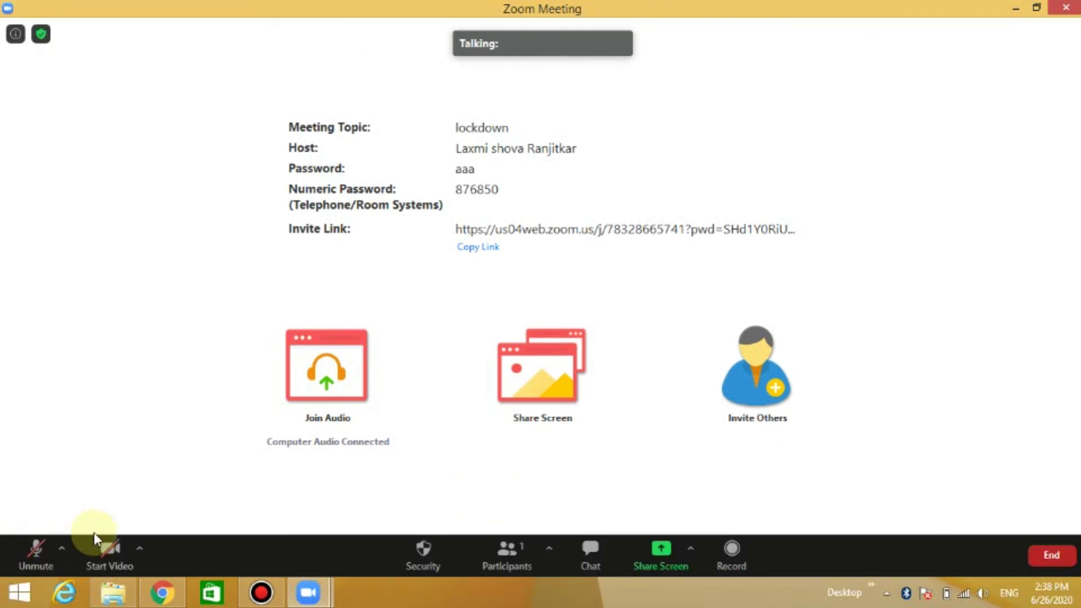
pyautogui.click(139, 549)
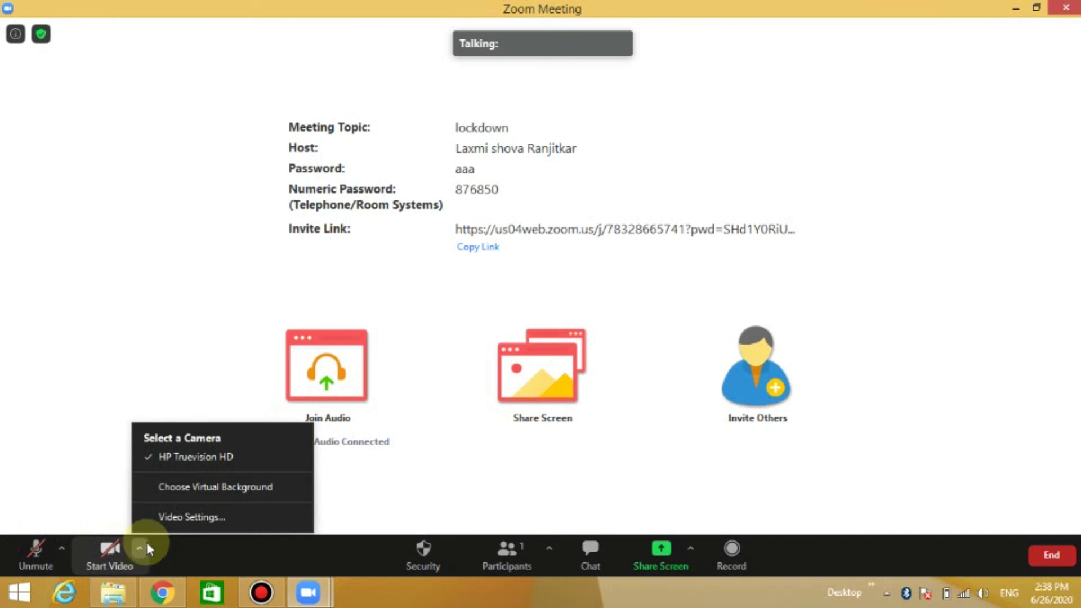
pyautogui.click(197, 491)
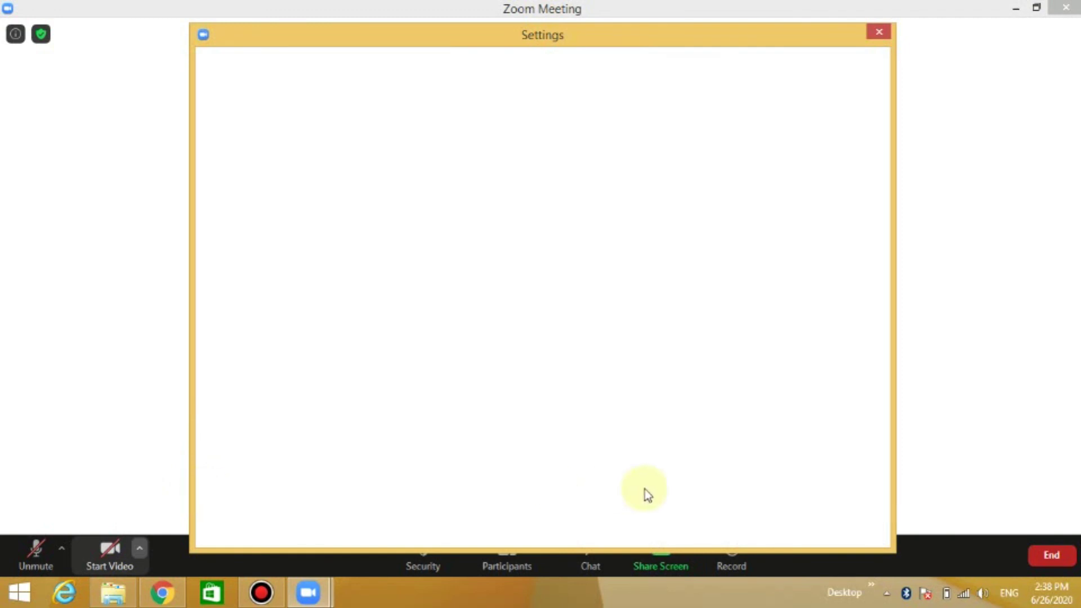